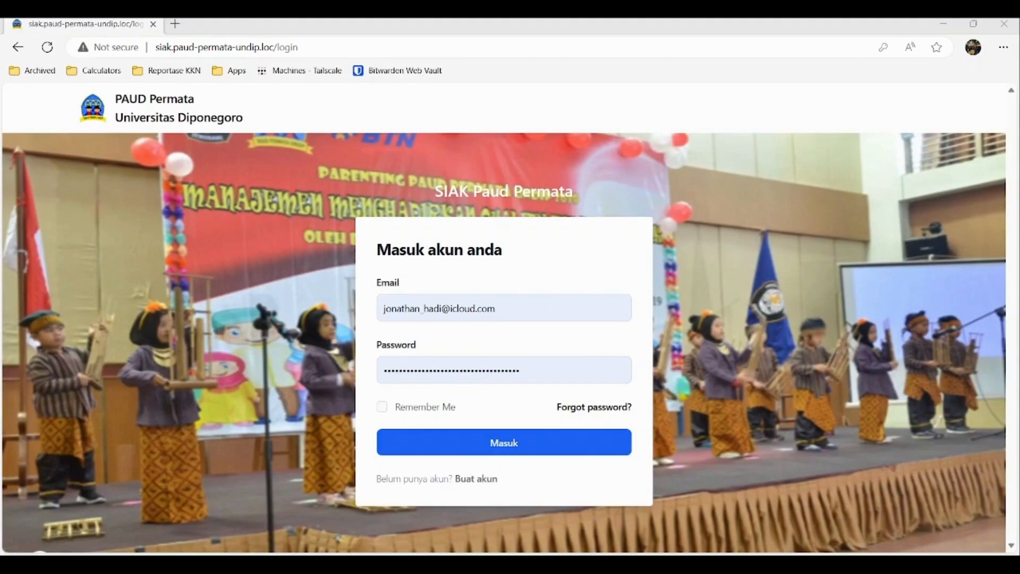
- Log in to the school system with the prefilled account credentials and look over the main menu
click(574, 448)
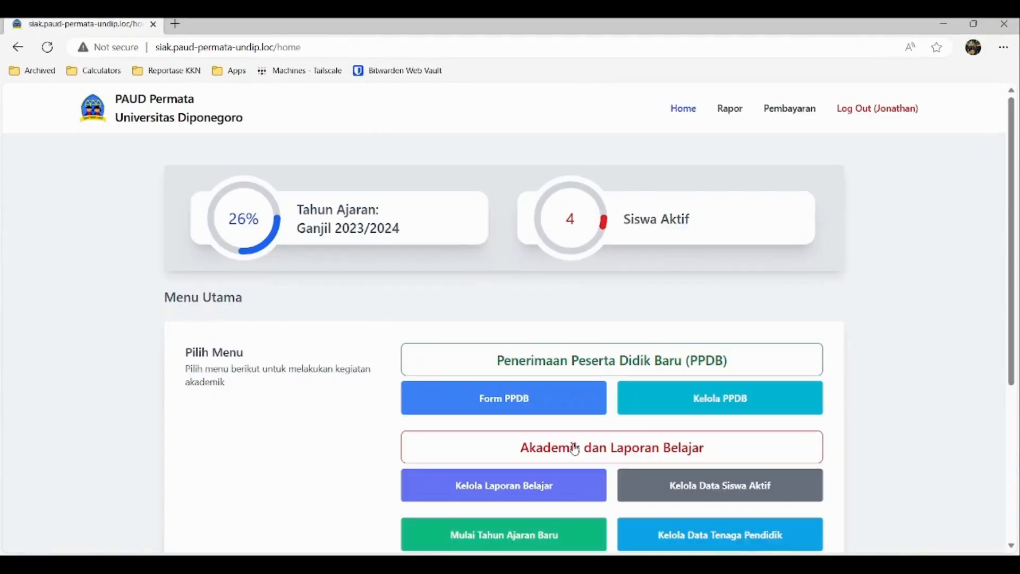
scroll(522, 336, down, 3)
scroll(525, 326, up, 3)
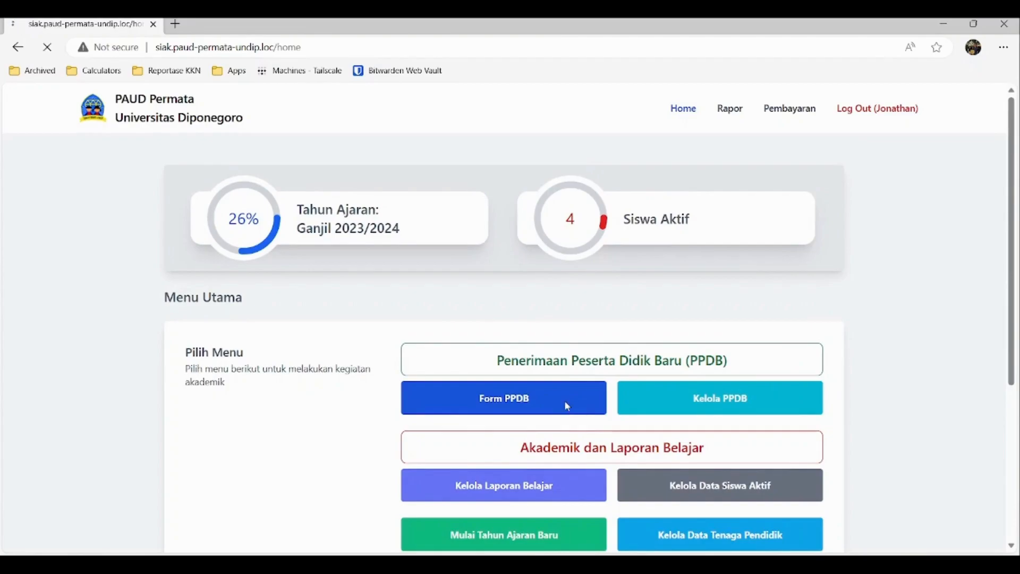
- View the new student registration form (Form PPDB) and return to the home page
click(566, 407)
scroll(564, 406, down, 3)
scroll(606, 453, up, 3)
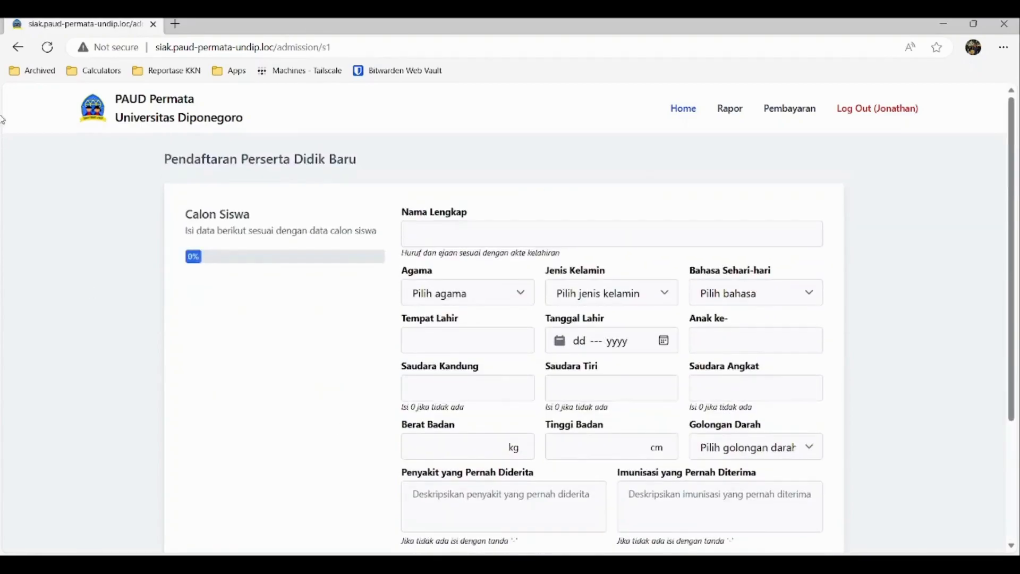
click(17, 47)
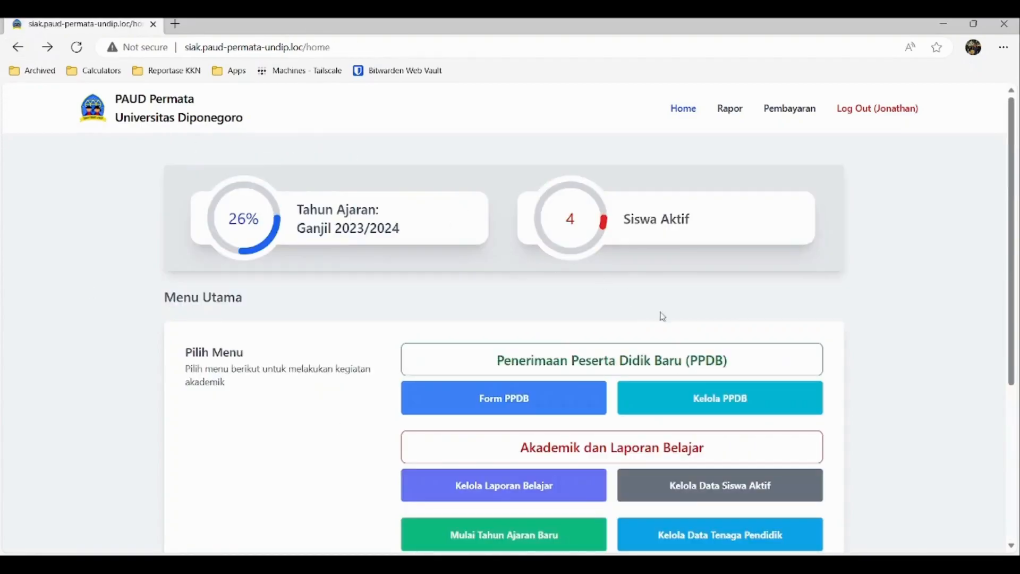
- Open the registration management list (Kelola PPDB) and accept the first applicant's registration
click(715, 408)
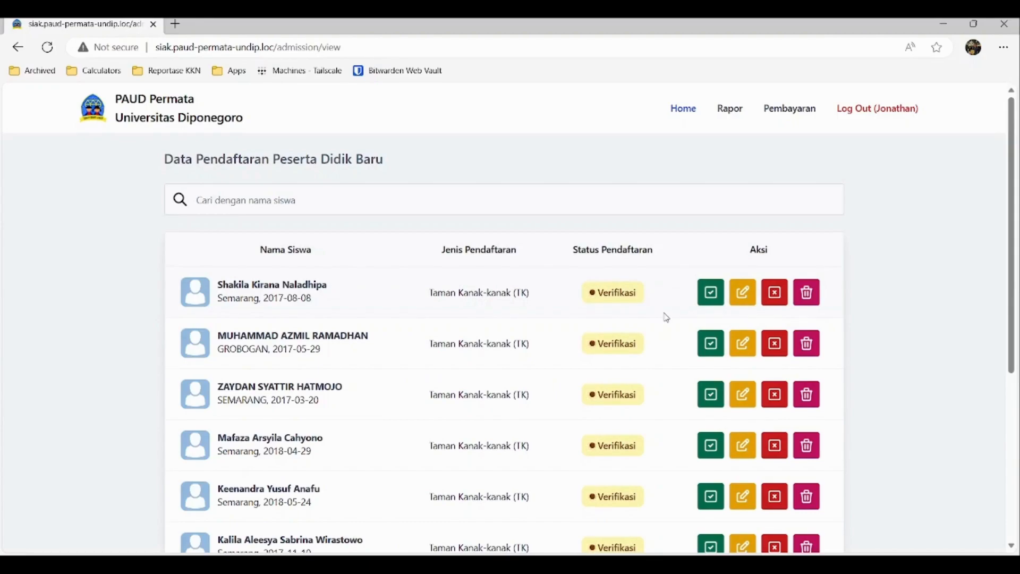
click(713, 304)
drag(605, 293, 639, 296)
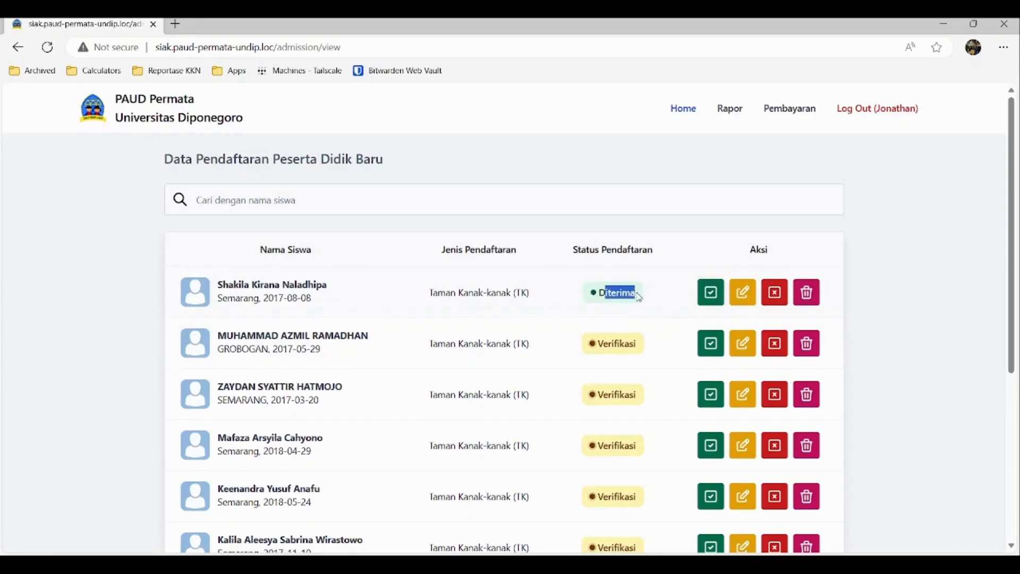
click(628, 296)
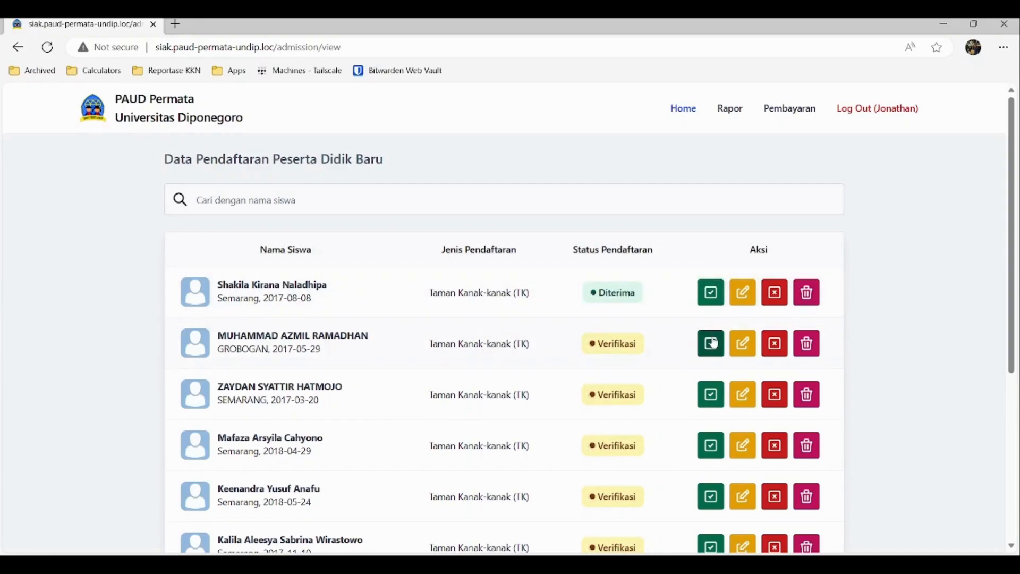
- Open the second applicant's registration data for editing and review the student and residence fields
click(745, 355)
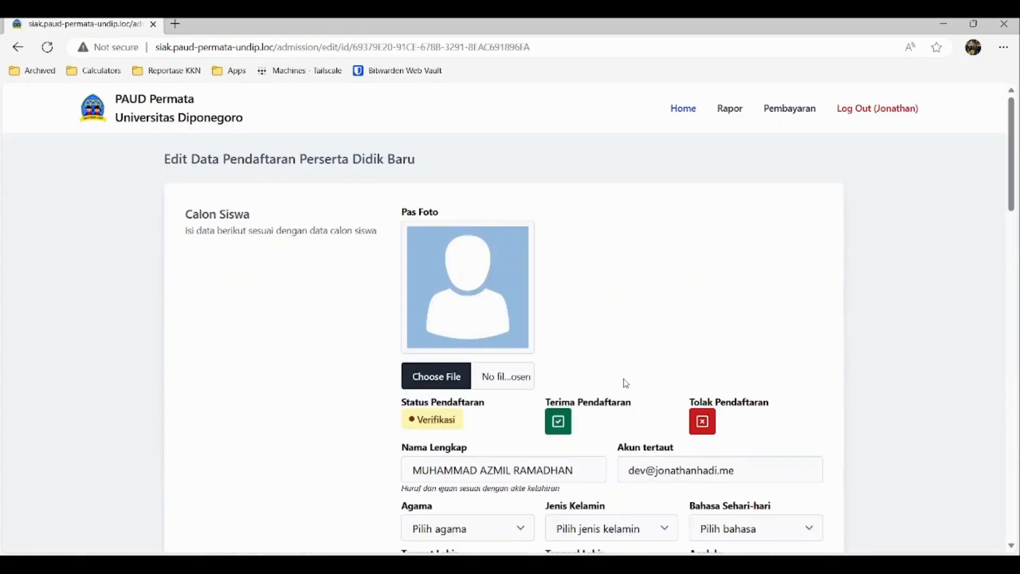
scroll(630, 389, down, 4)
scroll(630, 389, down, 20)
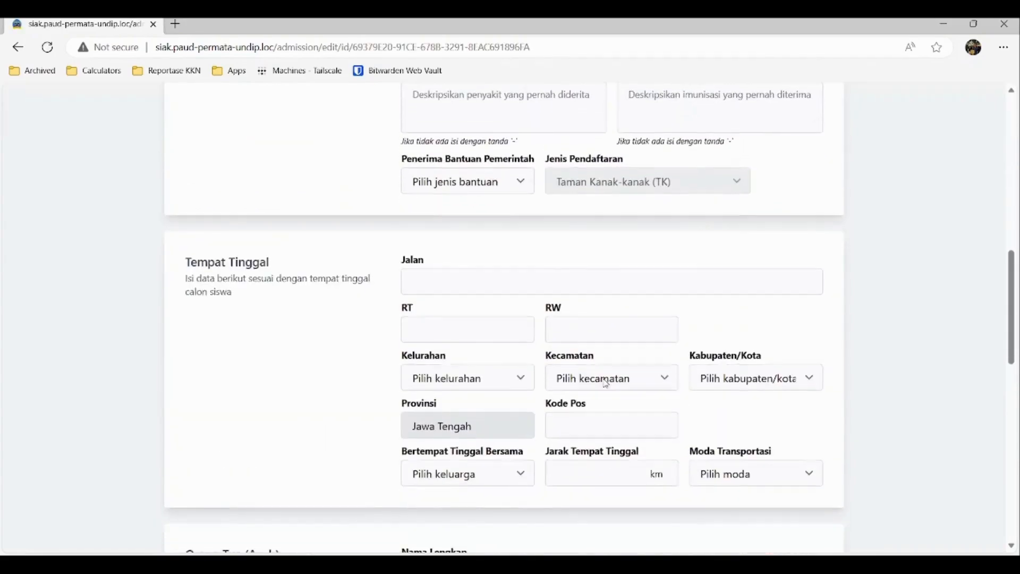
scroll(604, 379, up, 20)
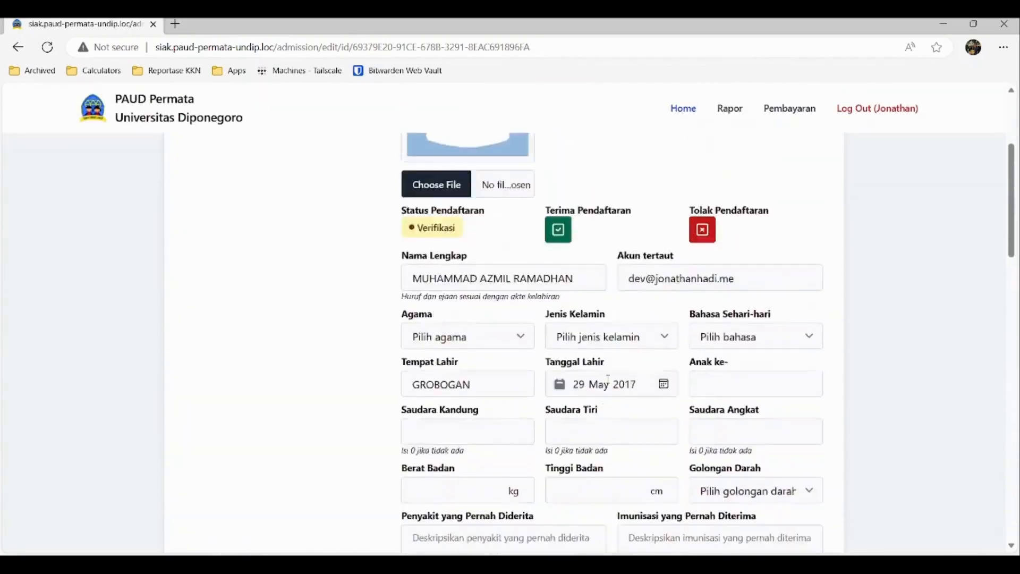
click(627, 387)
drag(627, 387, 746, 388)
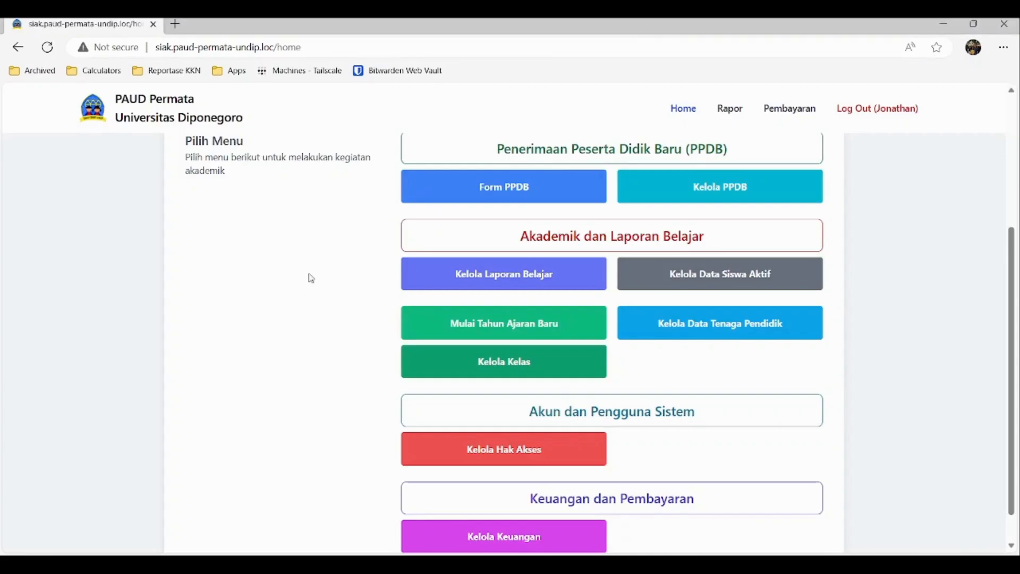
- Open the learning report management list and filter it by Periode Berlangsung and Belum Dibuat
click(521, 284)
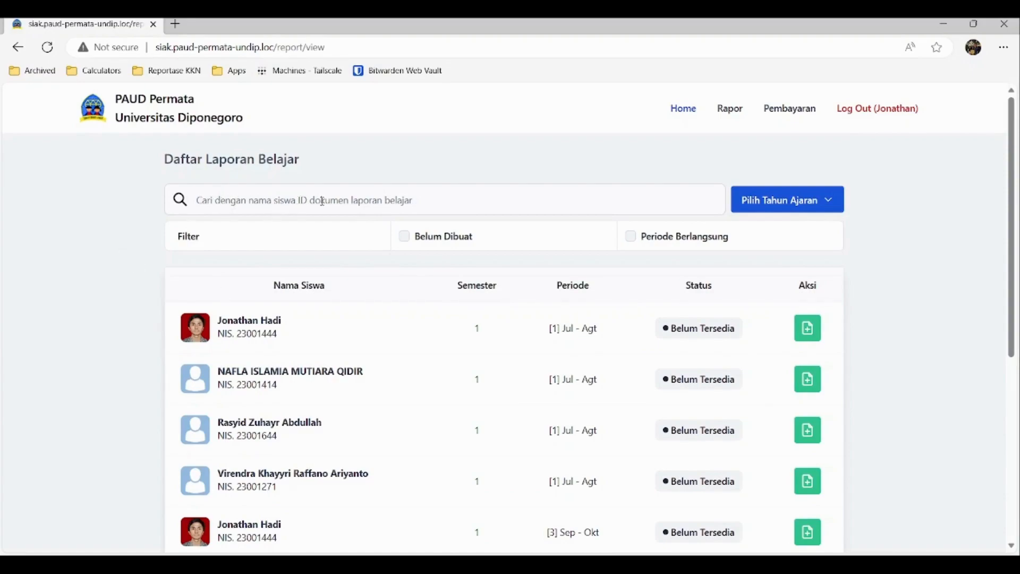
click(804, 200)
click(461, 267)
click(630, 236)
click(405, 236)
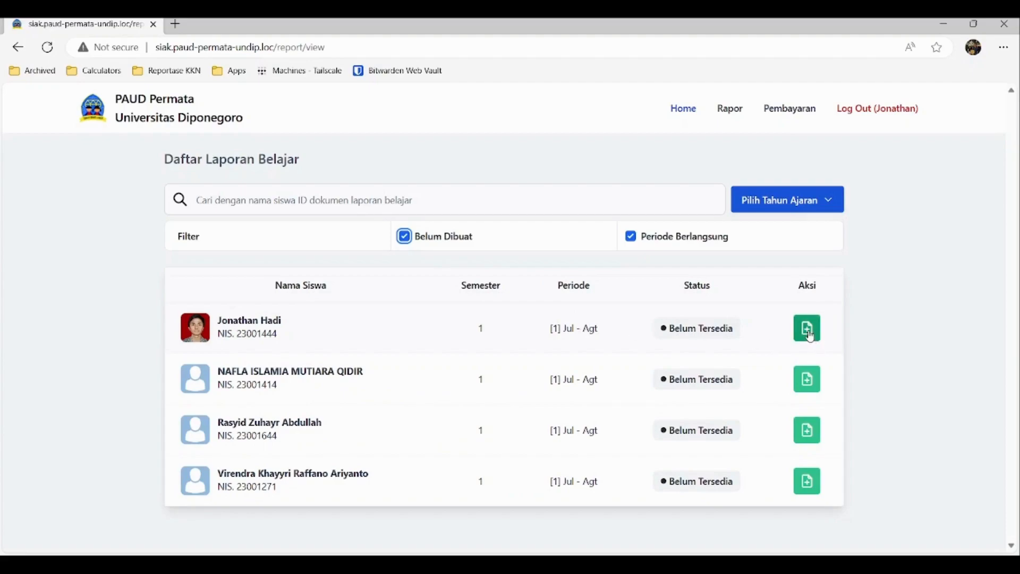
- Open a new Jul - Agt learning report for the first student and review its assessment, attendance and health sections
triple_click(555, 327)
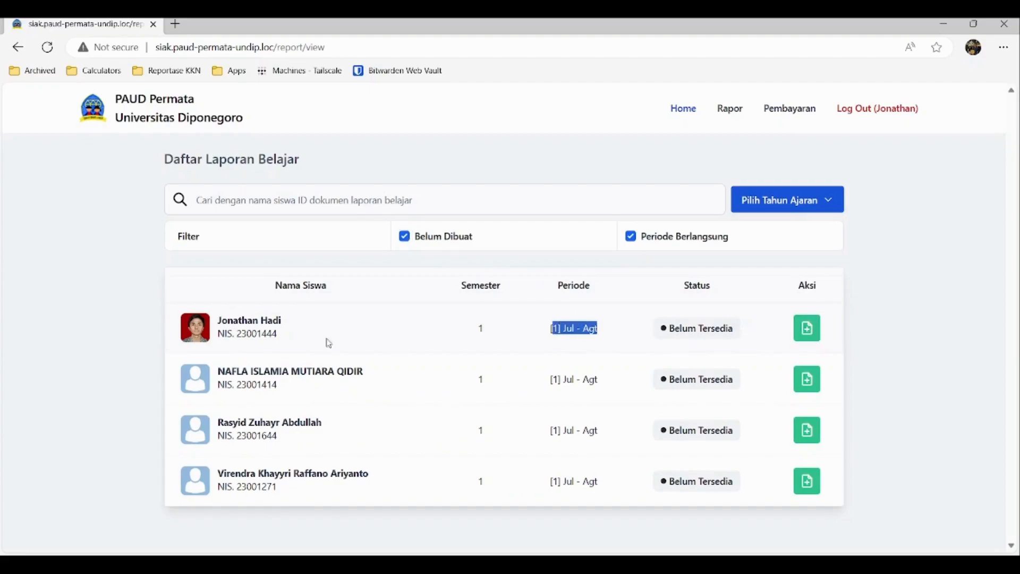
drag(228, 319, 283, 320)
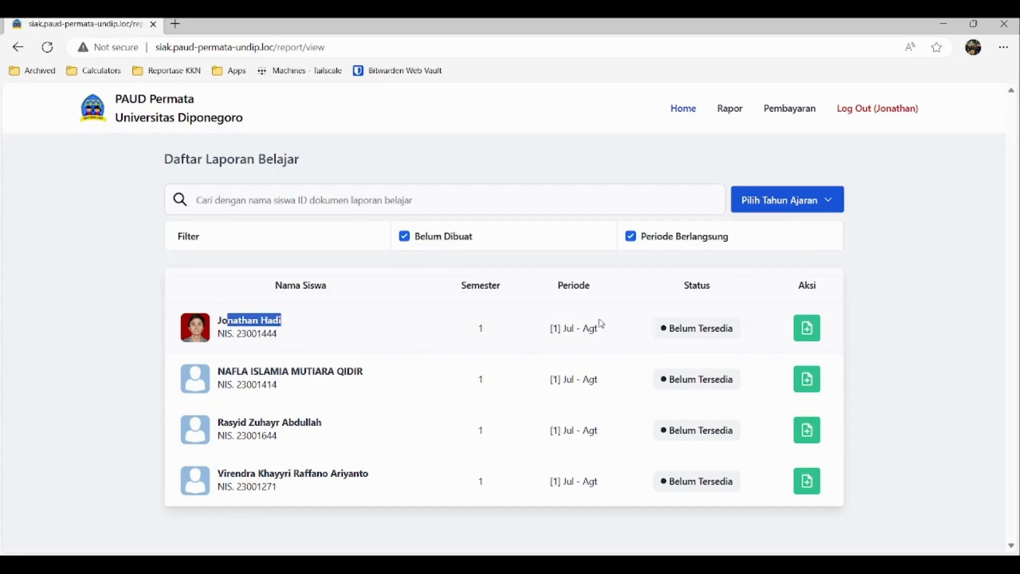
click(804, 339)
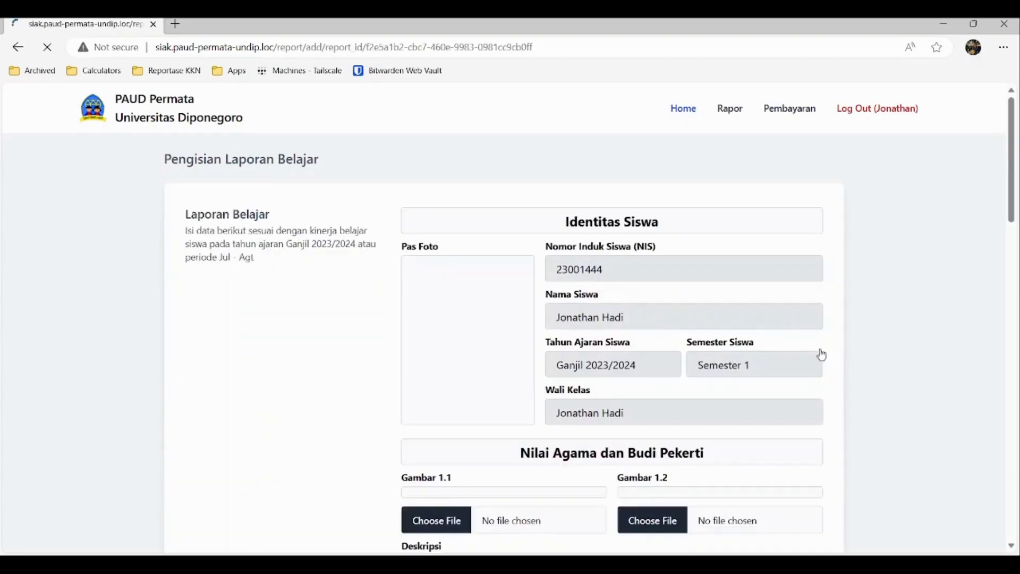
scroll(502, 338, down, 4)
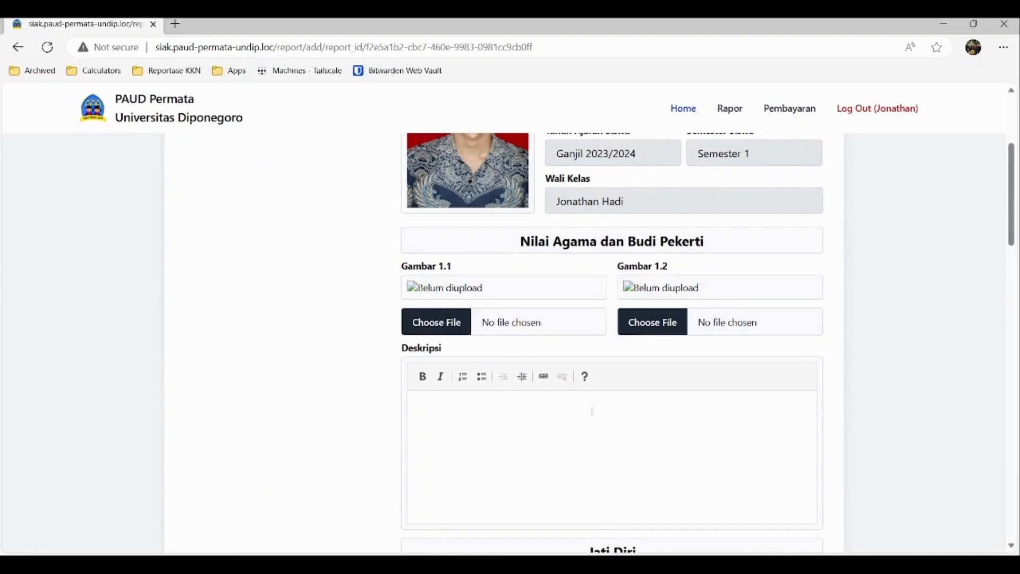
scroll(594, 416, down, 18)
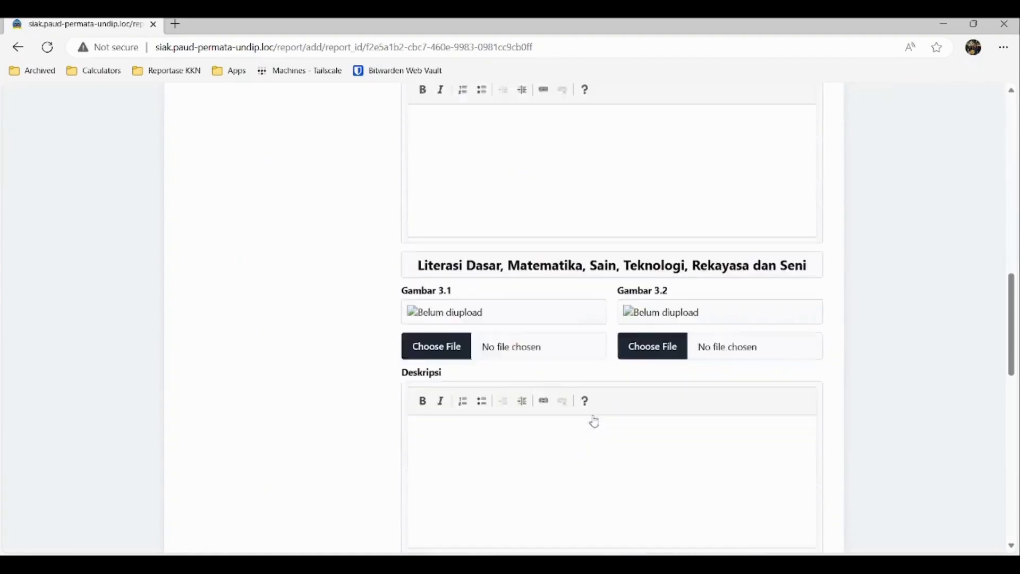
scroll(593, 422, down, 5)
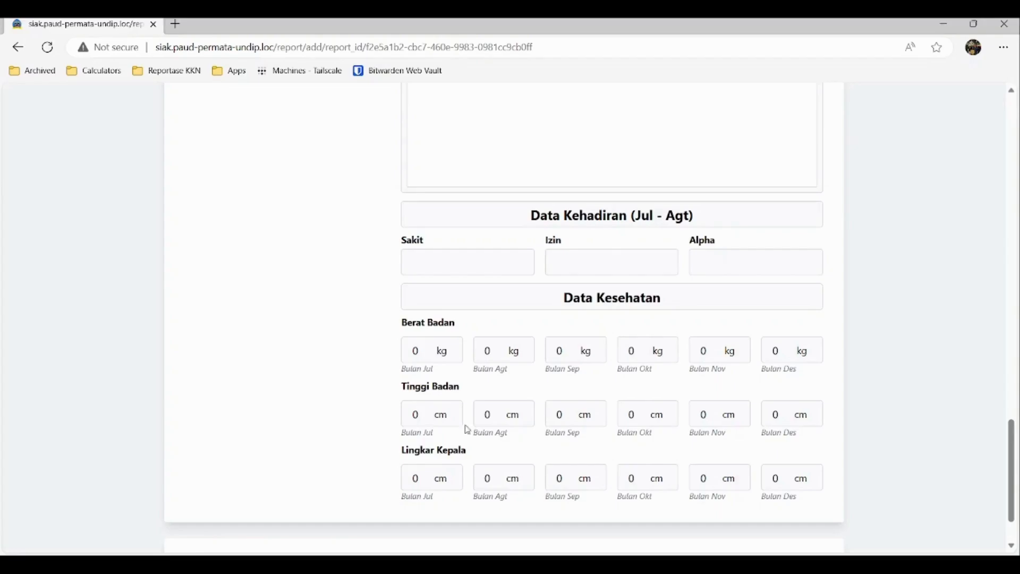
scroll(530, 444, down, 2)
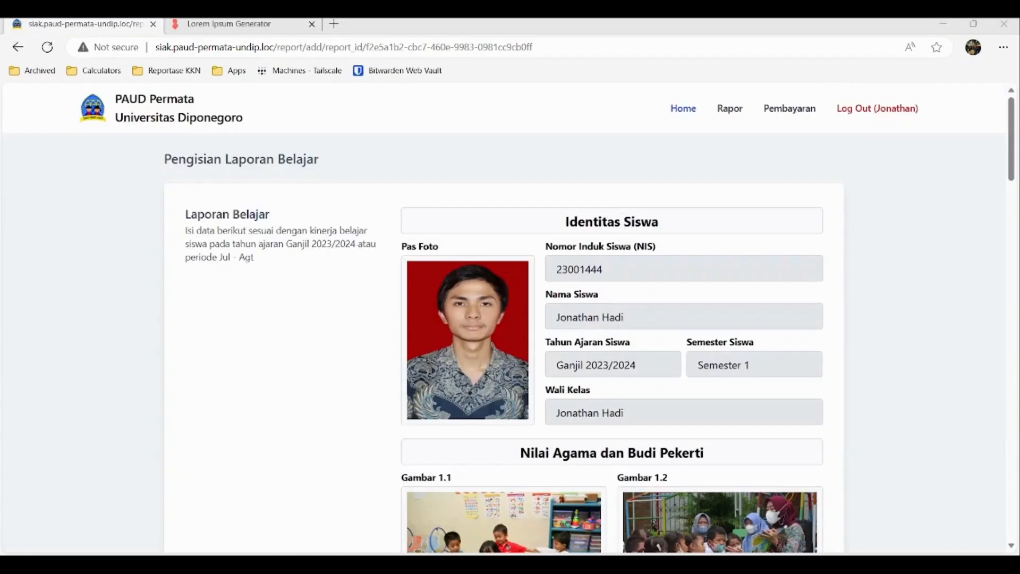
- Check the completed images, descriptions, attendance and health data in the learning report and save it
click(966, 327)
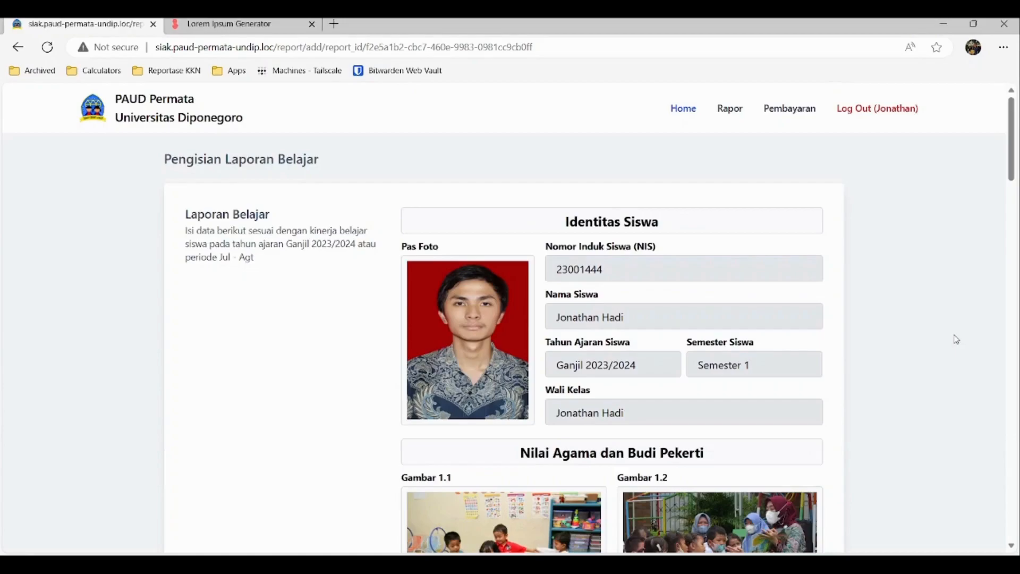
scroll(956, 339, down, 5)
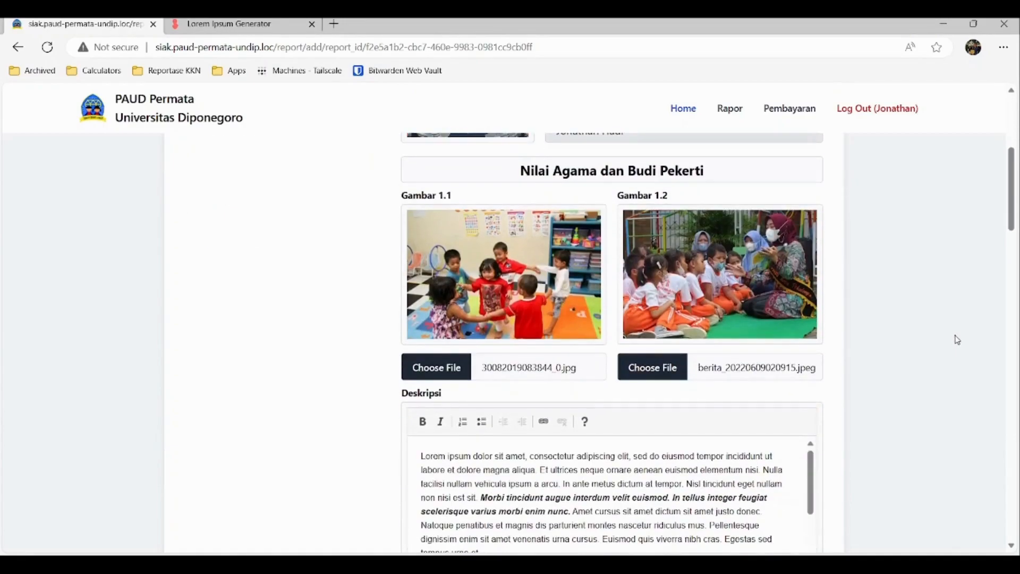
scroll(956, 339, down, 4)
scroll(933, 343, down, 8)
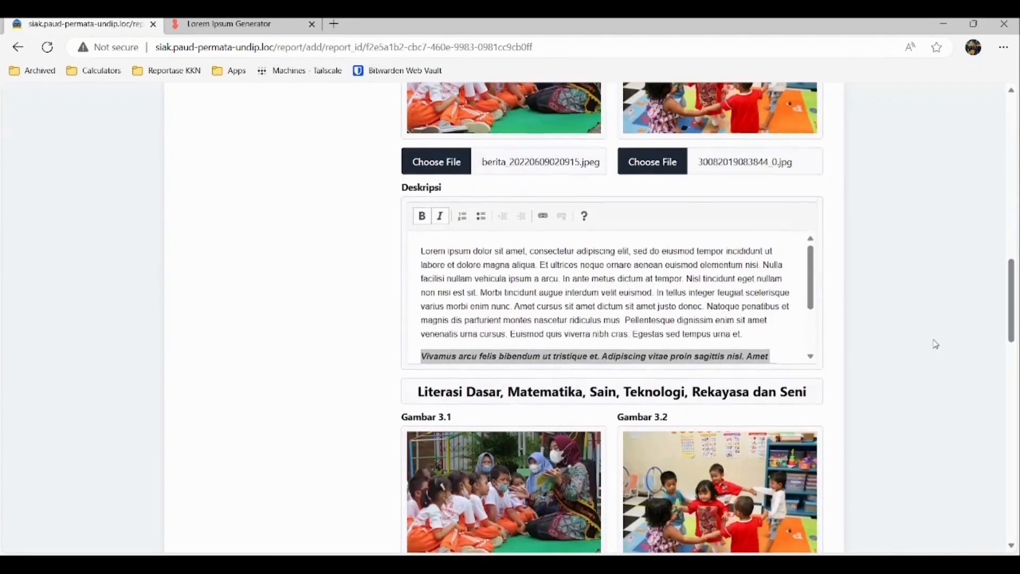
scroll(935, 344, down, 10)
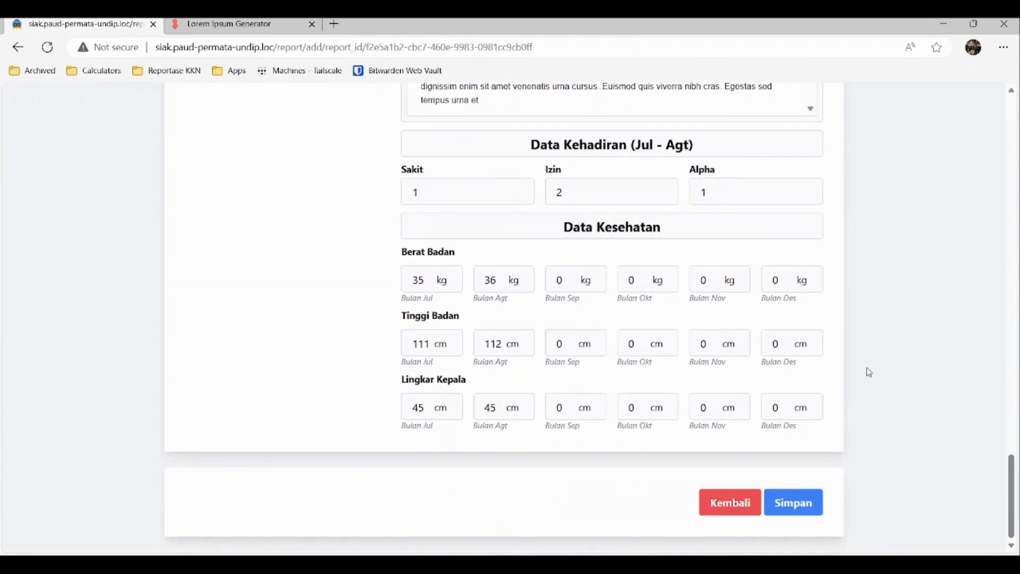
click(786, 509)
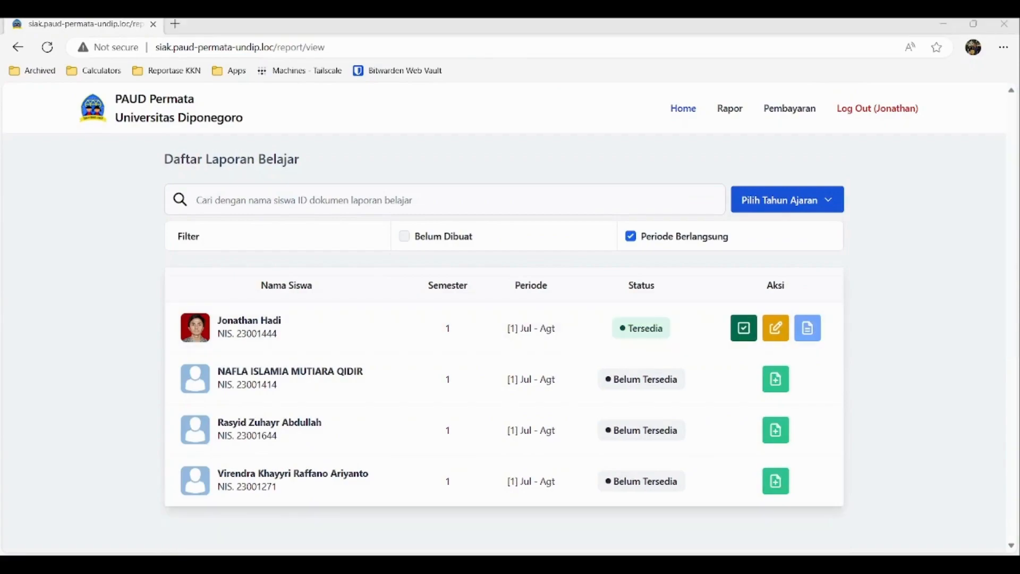
- Check the first student's report status, open the finished learning report and read through its preview
click(638, 31)
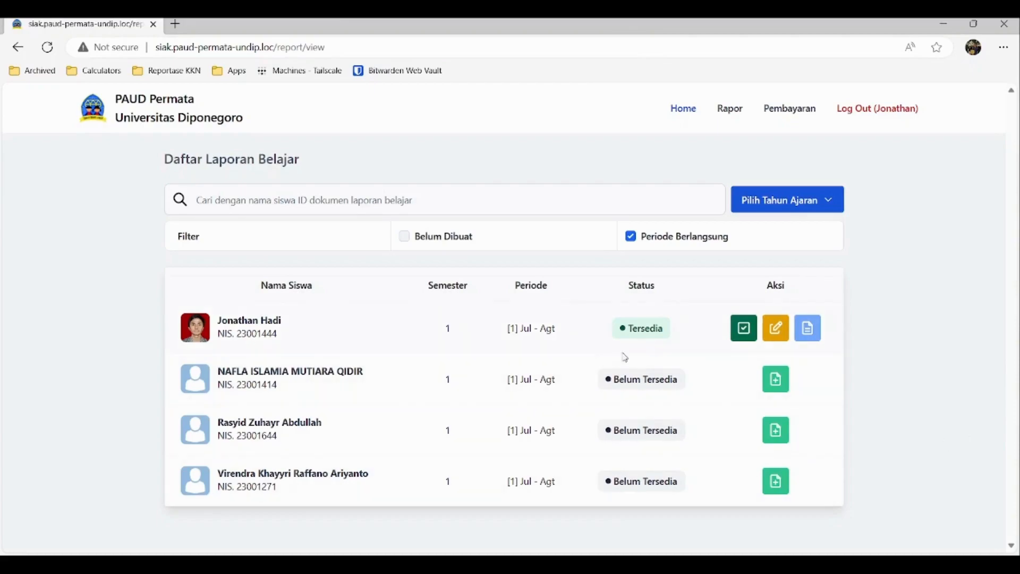
drag(626, 327, 663, 332)
click(659, 339)
click(808, 331)
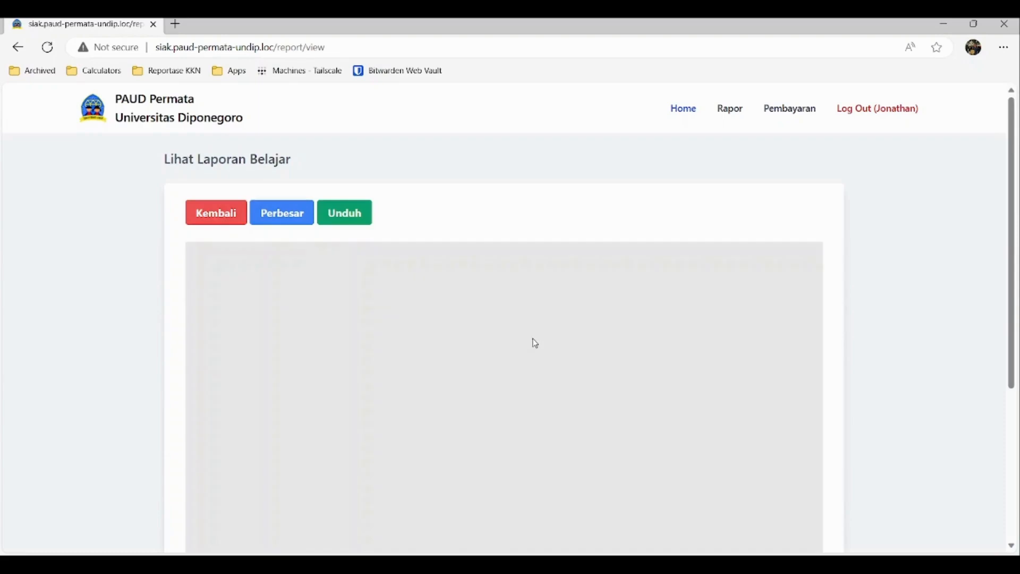
scroll(232, 351, down, 3)
scroll(233, 350, down, 4)
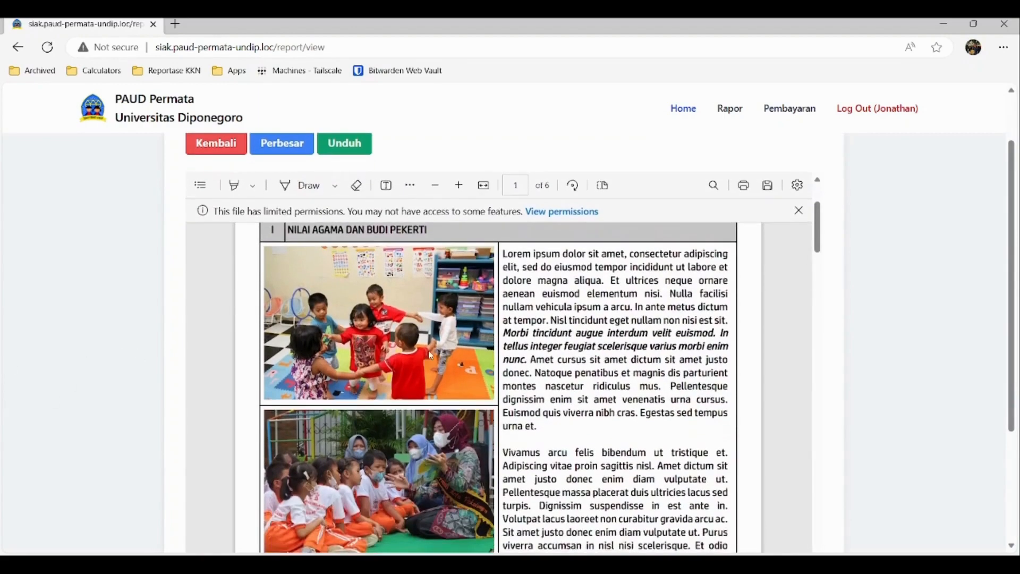
scroll(477, 353, up, 4)
scroll(495, 353, down, 10)
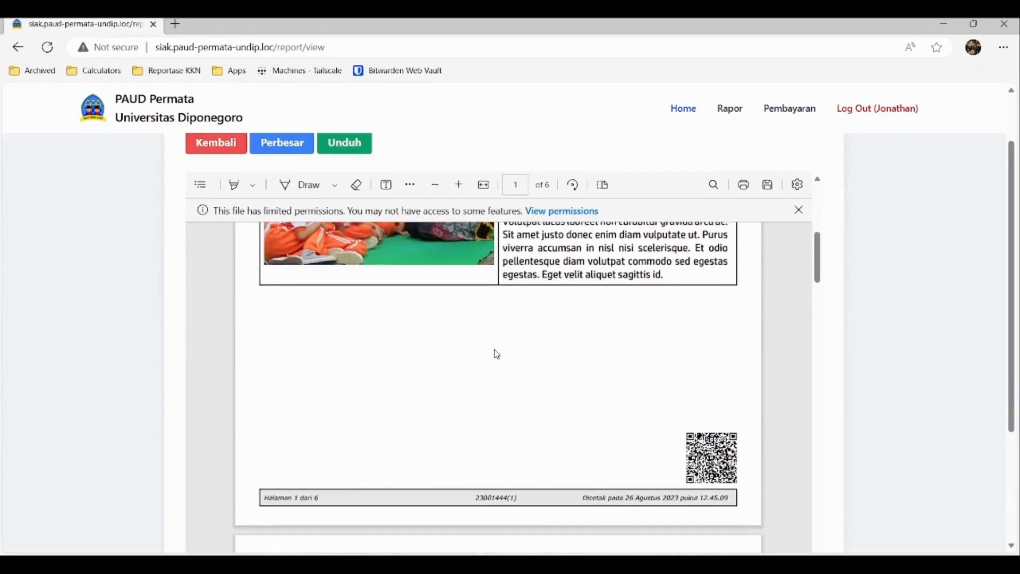
scroll(494, 353, up, 5)
scroll(494, 352, down, 2)
scroll(496, 352, down, 7)
scroll(221, 294, up, 2)
scroll(68, 282, up, 1)
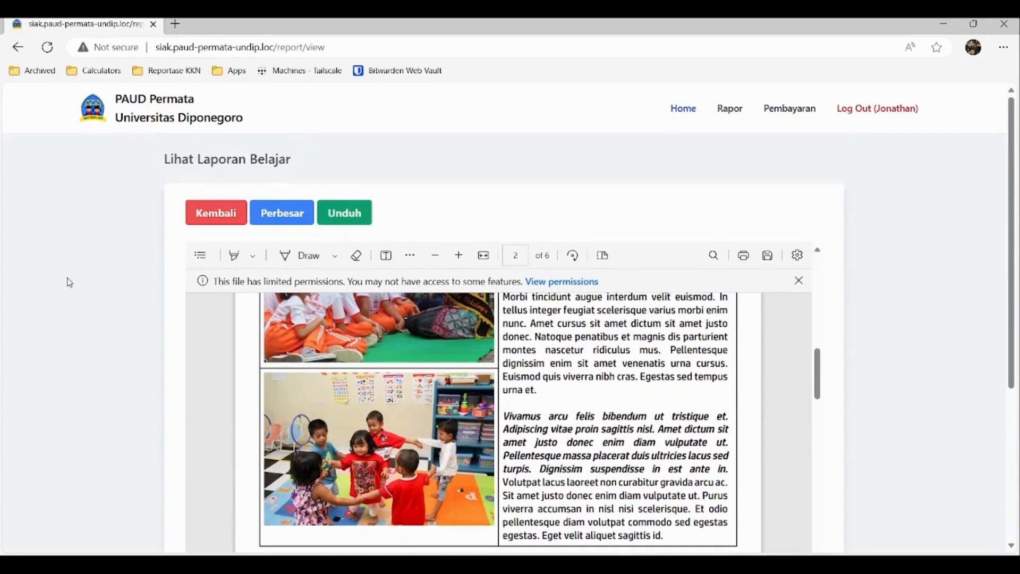
- Enlarge the report PDF in its own tab and examine the growth charts and absence table
click(281, 215)
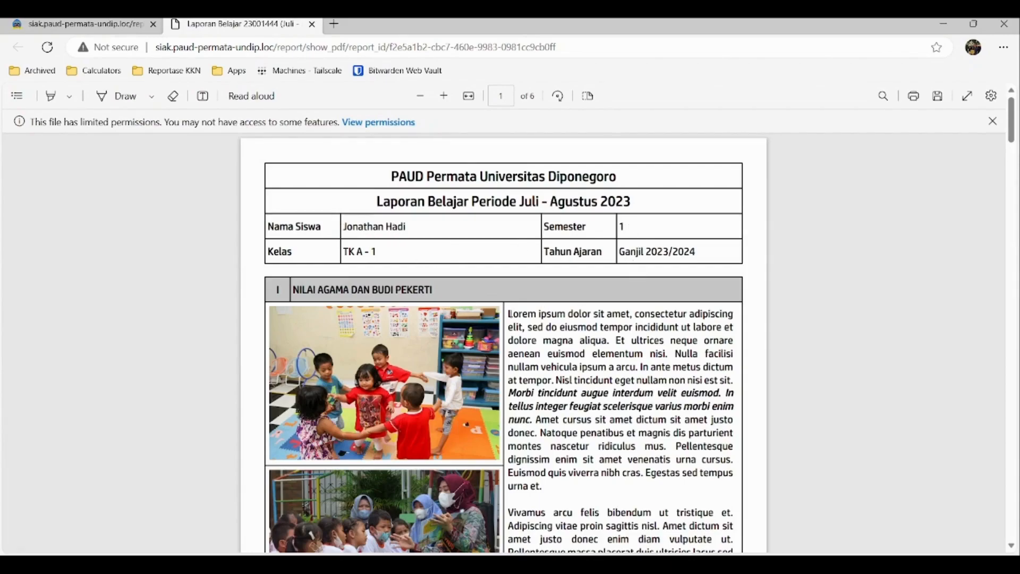
scroll(545, 310, down, 20)
scroll(556, 312, down, 20)
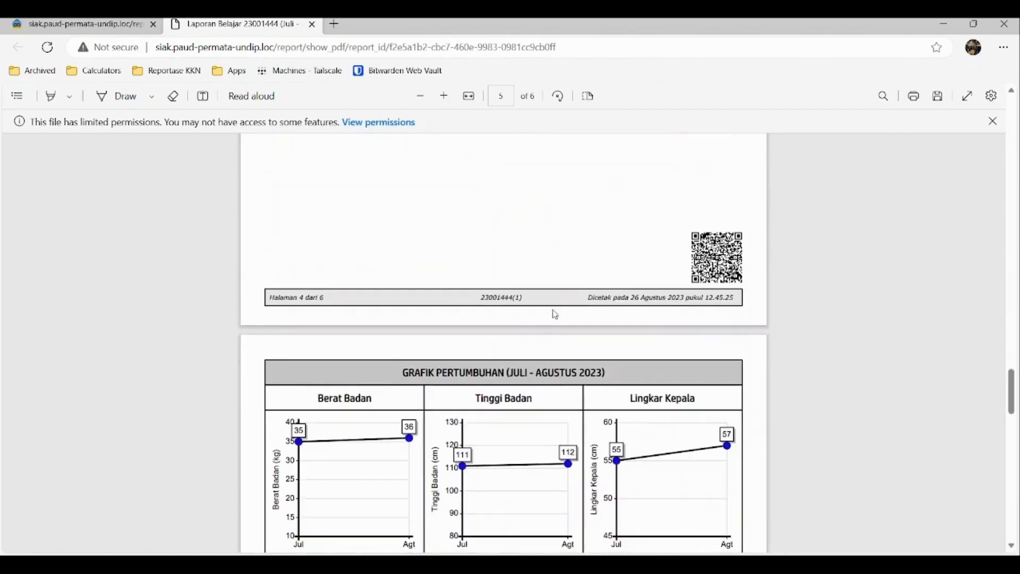
scroll(555, 314, down, 2)
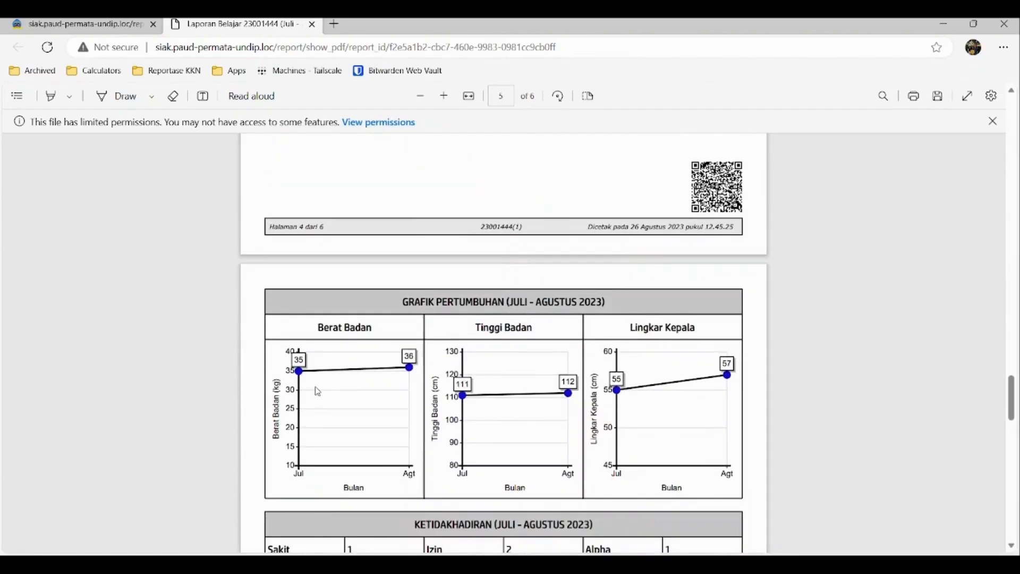
scroll(342, 414, down, 2)
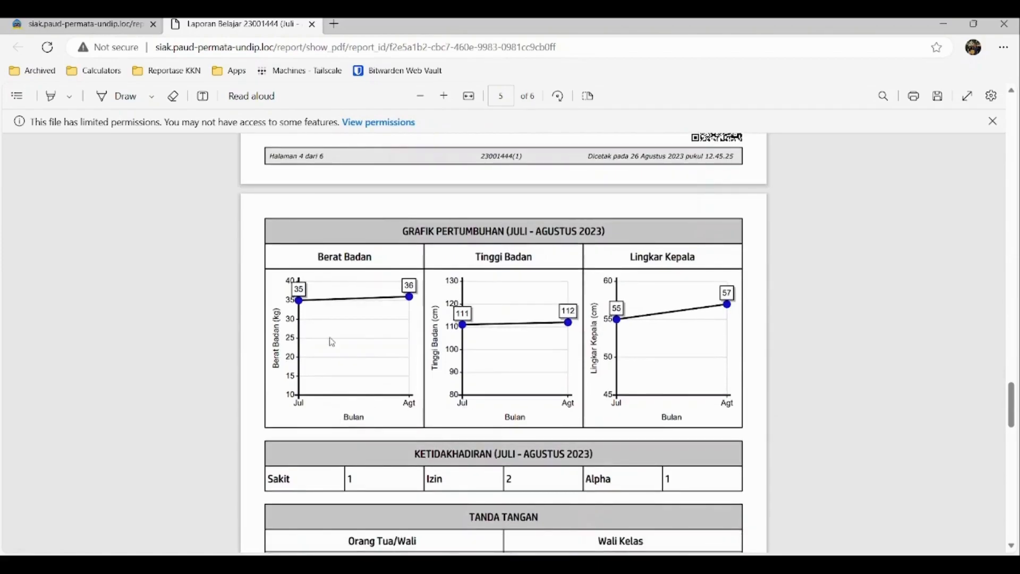
scroll(748, 312, down, 2)
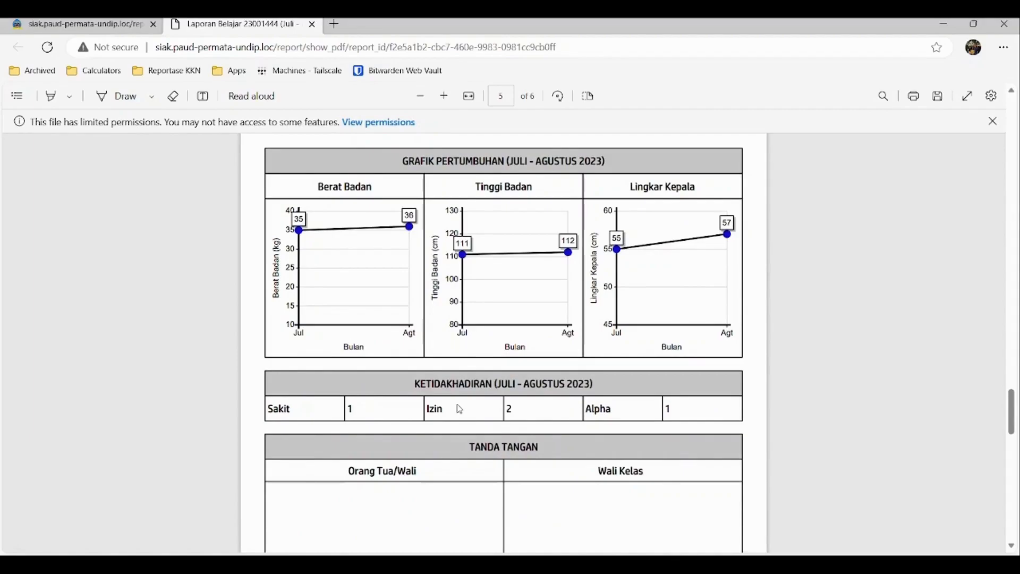
- Examine the signature section and QR code at the end of report page 5 and close the PDF
scroll(460, 409, down, 6)
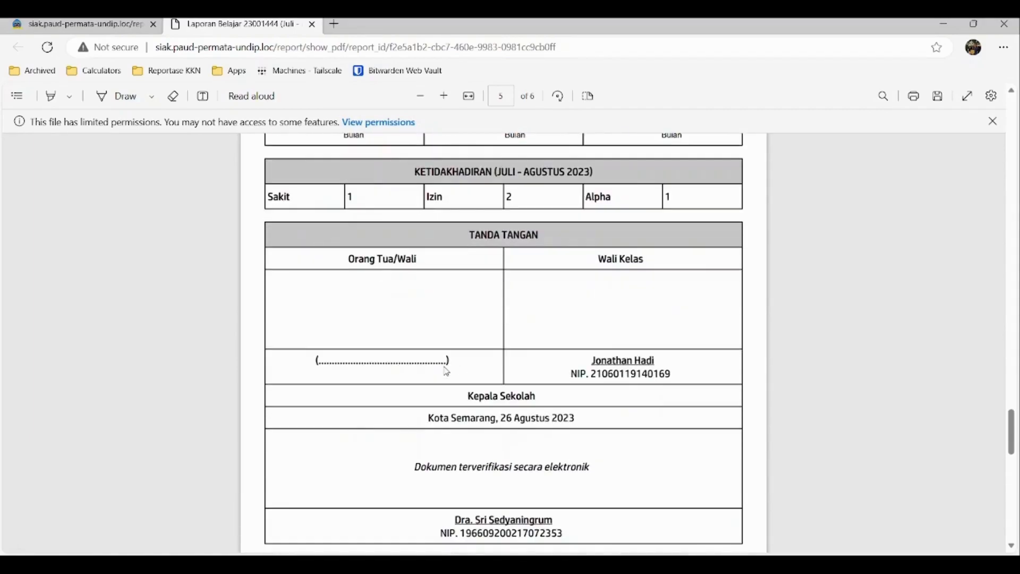
scroll(478, 439, down, 2)
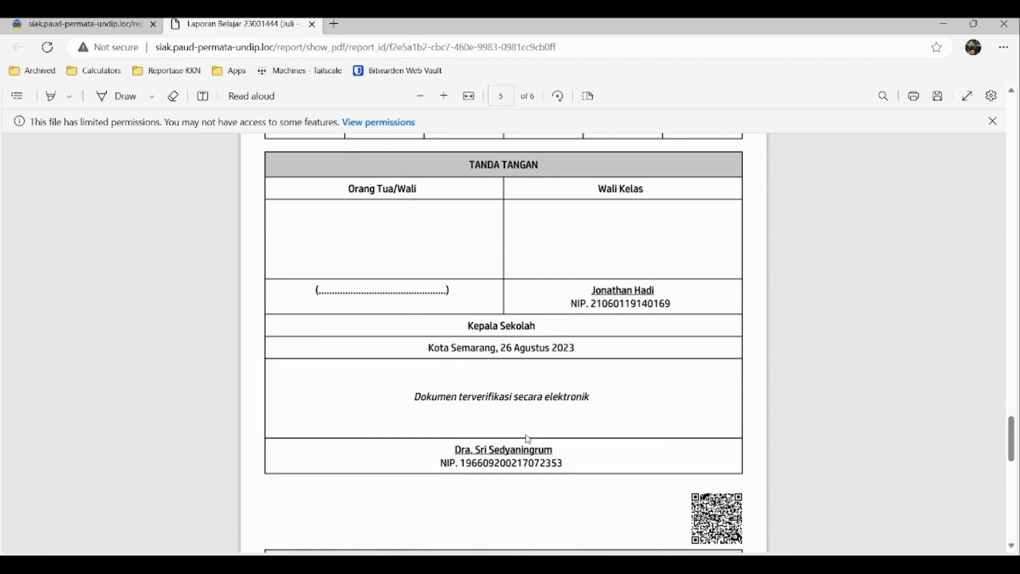
scroll(507, 458, down, 2)
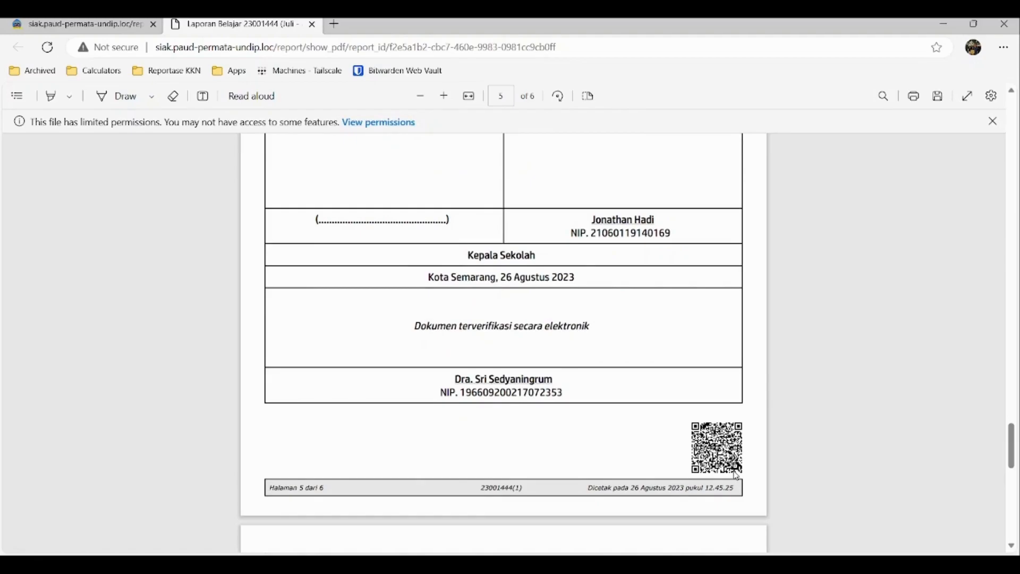
key(ctrl+w)
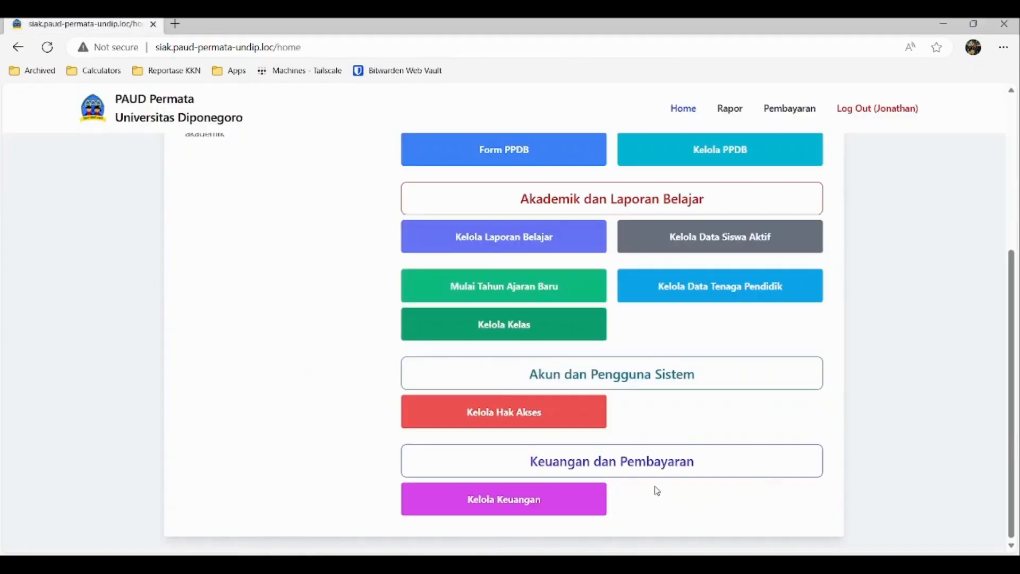
- Start a new bill in the finance data with the student's ID number and the bill type 1103012 - Pembayaran Keterlambatan Penjemputan
click(583, 507)
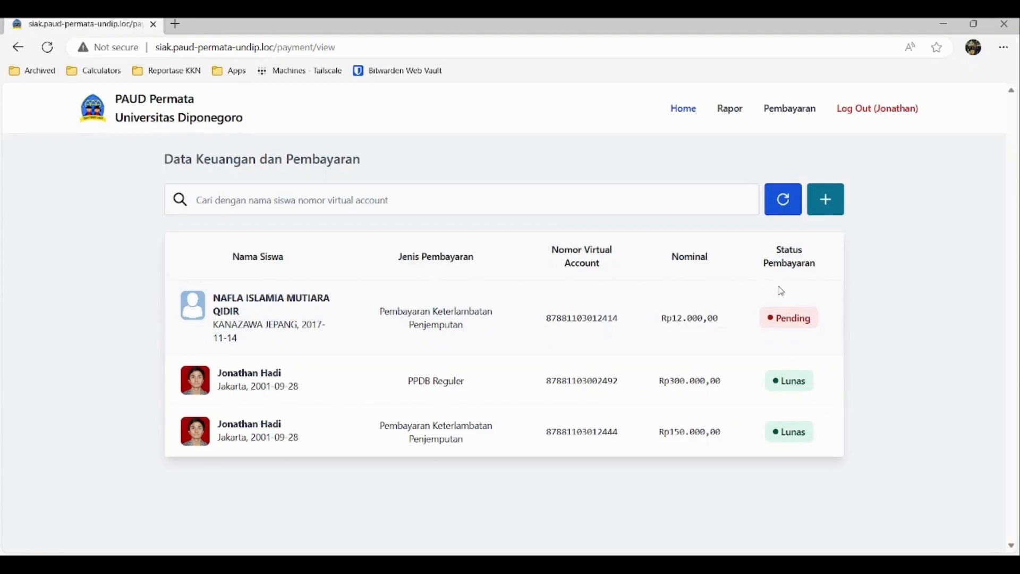
click(826, 211)
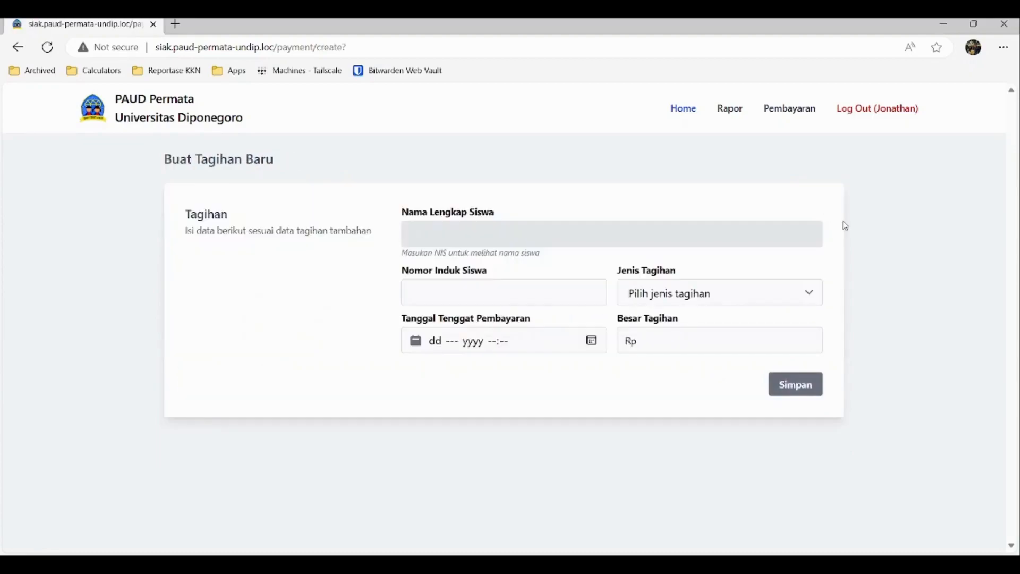
click(425, 293)
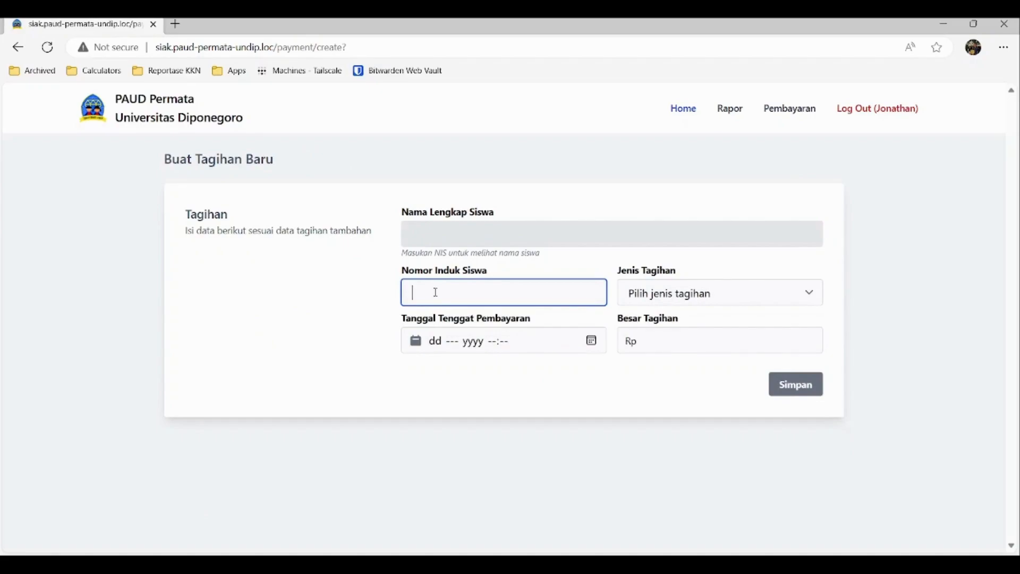
text(23001444)
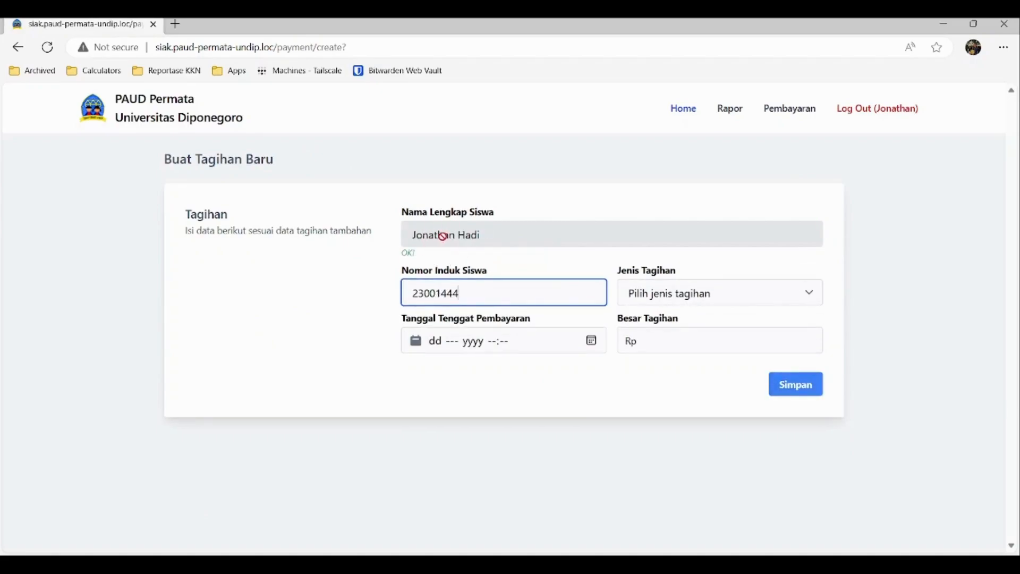
click(721, 301)
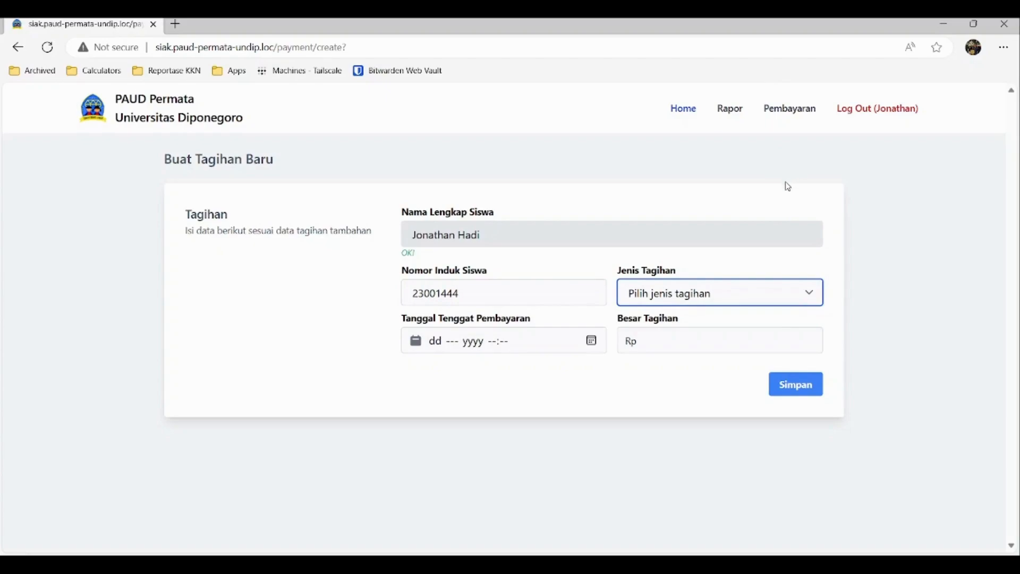
key(Down)
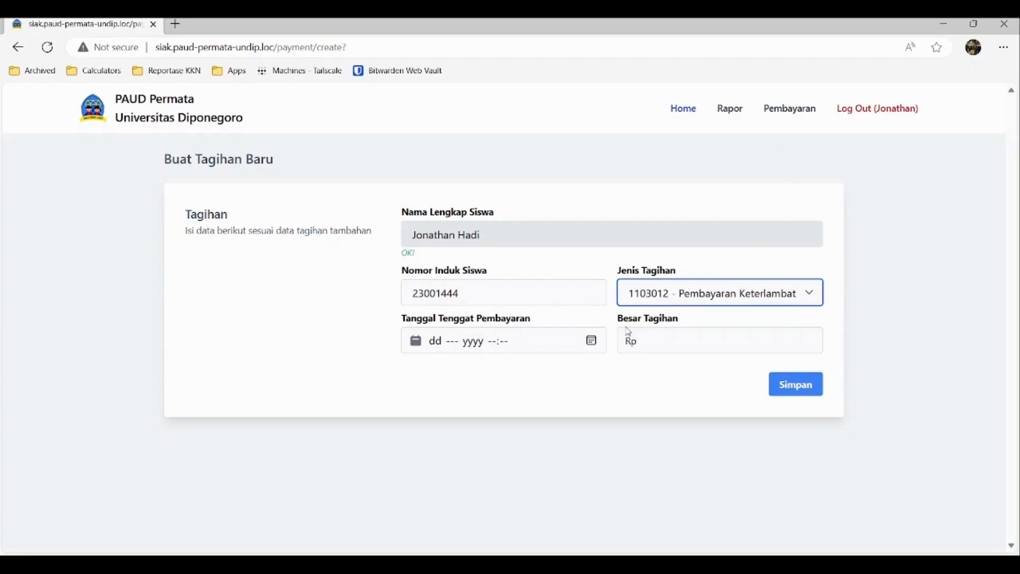
- Set the bill's payment deadline to 28 Aug 2023 13:40 and its amount to Rp 120000
click(591, 345)
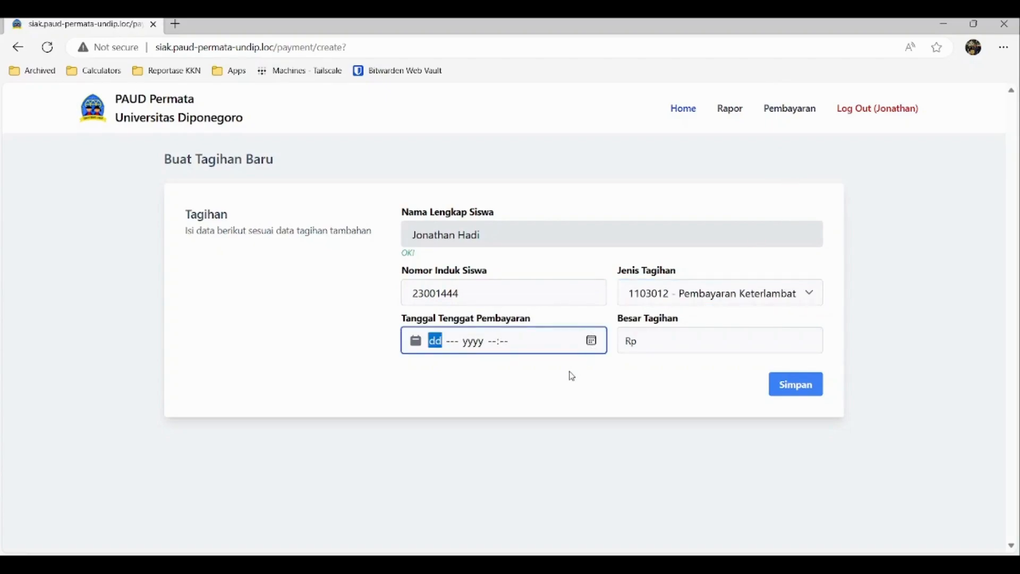
click(432, 491)
click(570, 394)
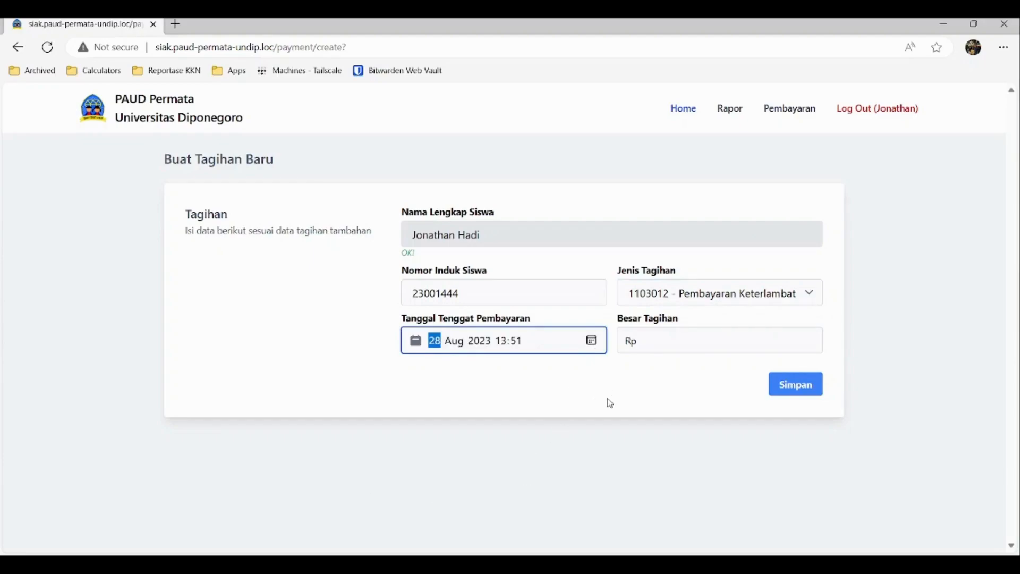
click(608, 379)
click(667, 342)
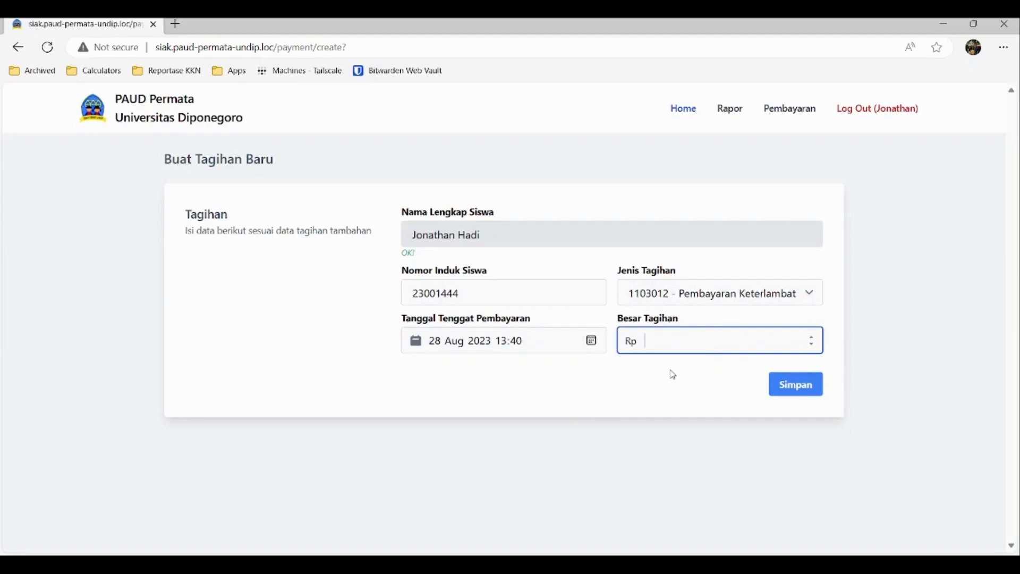
text(120000)
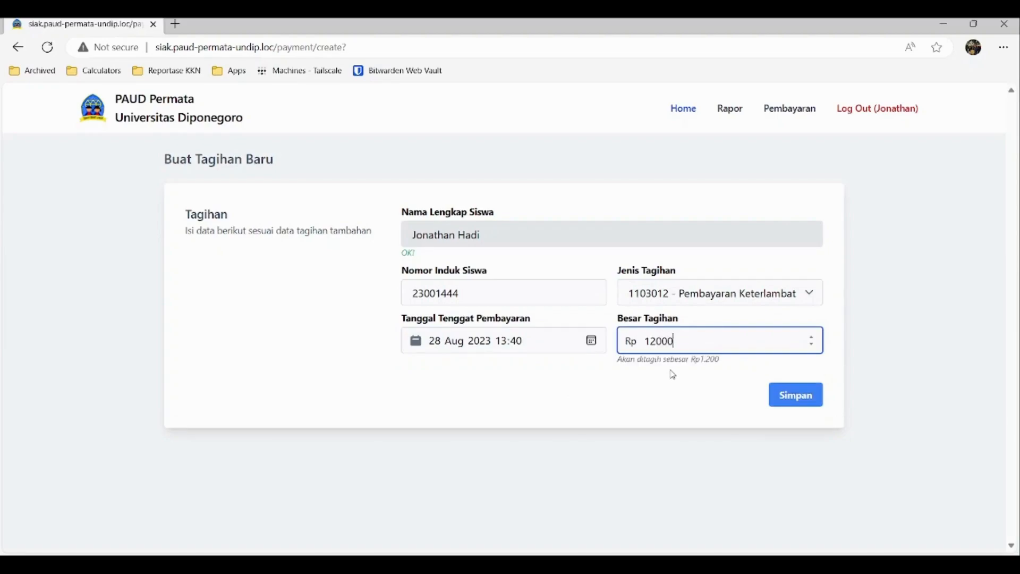
- Save the new bill and select its virtual account number in the payment list
click(798, 396)
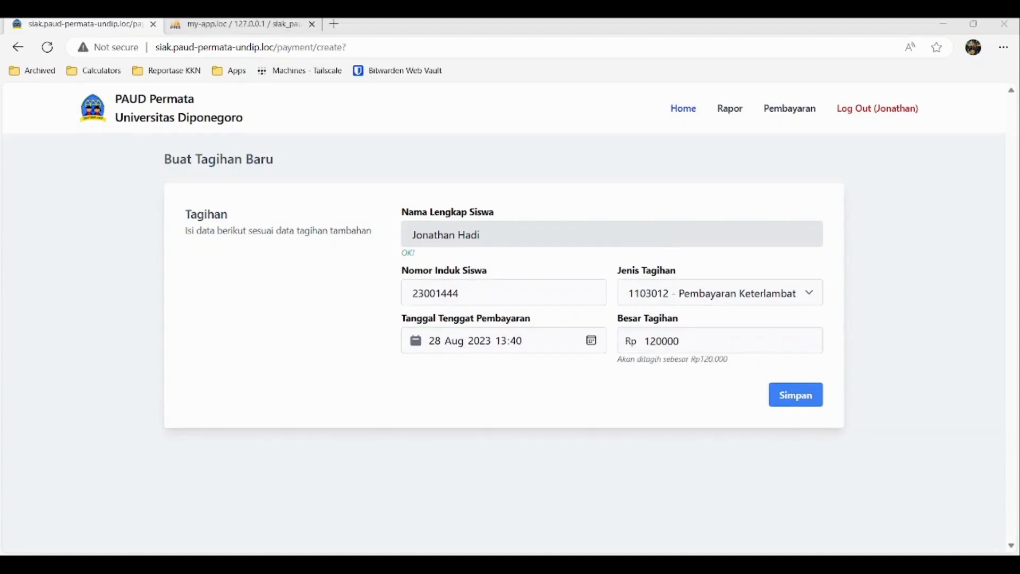
click(792, 402)
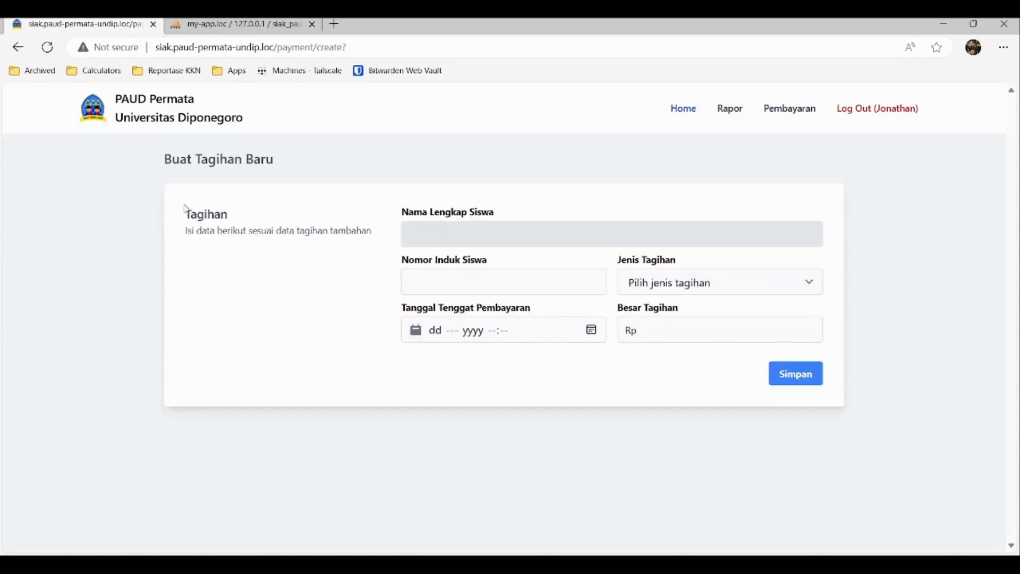
click(785, 112)
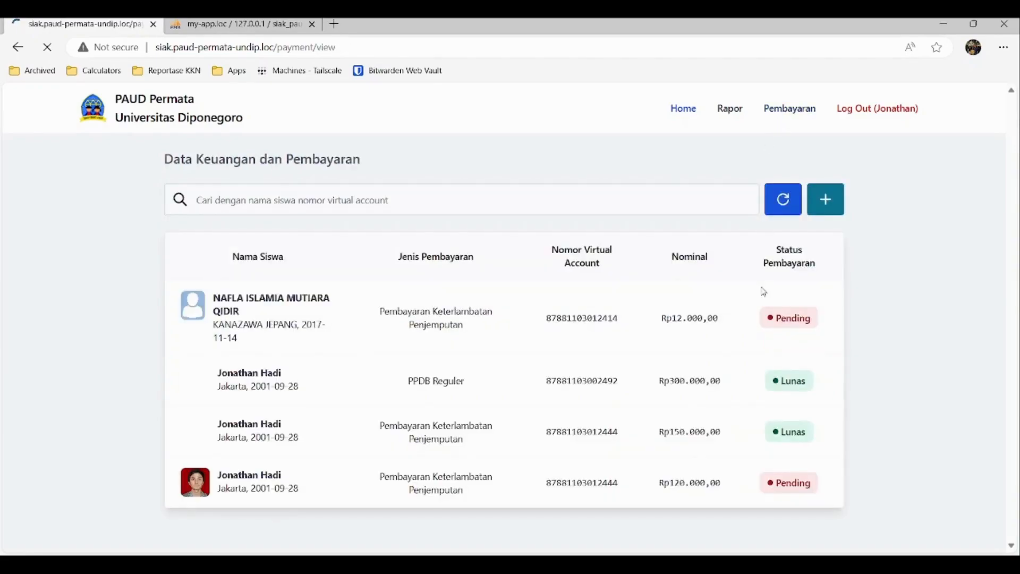
double_click(567, 481)
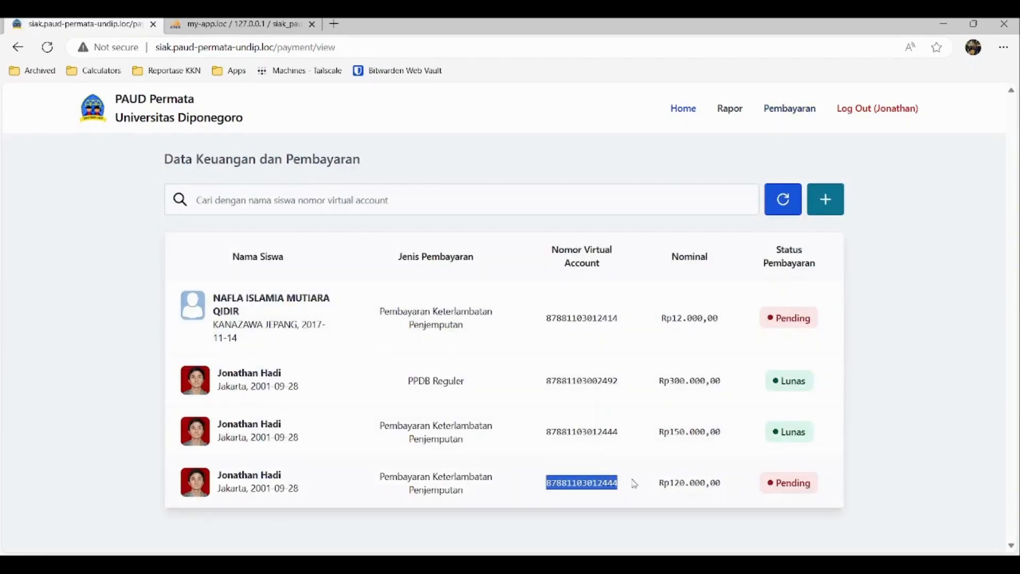